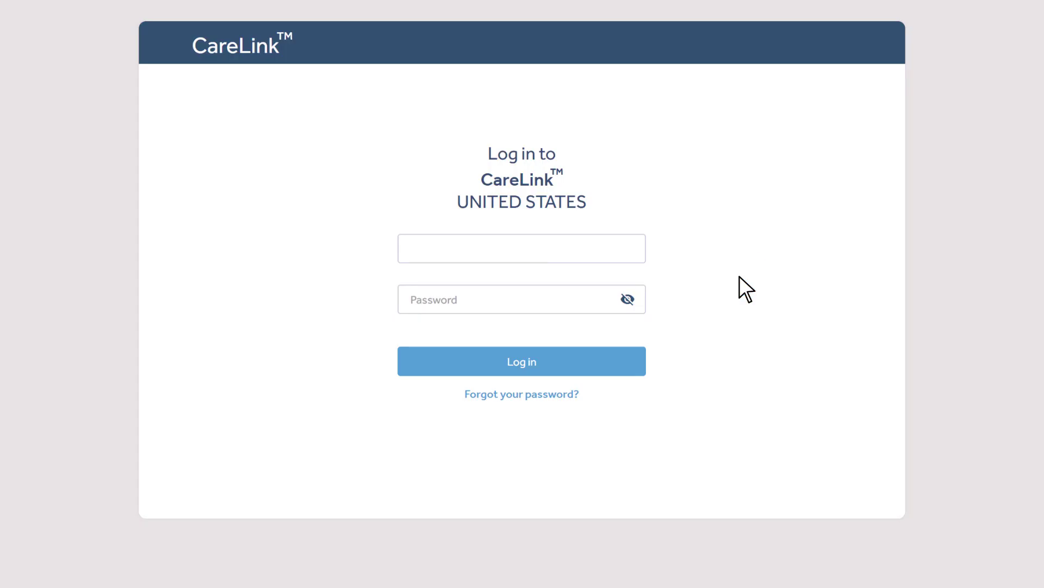
pyautogui.write('JohnSmith')
# Step: Move from the username field to the password field to enter the account password
pyautogui.press('Tab')
pyautogui.write('***')
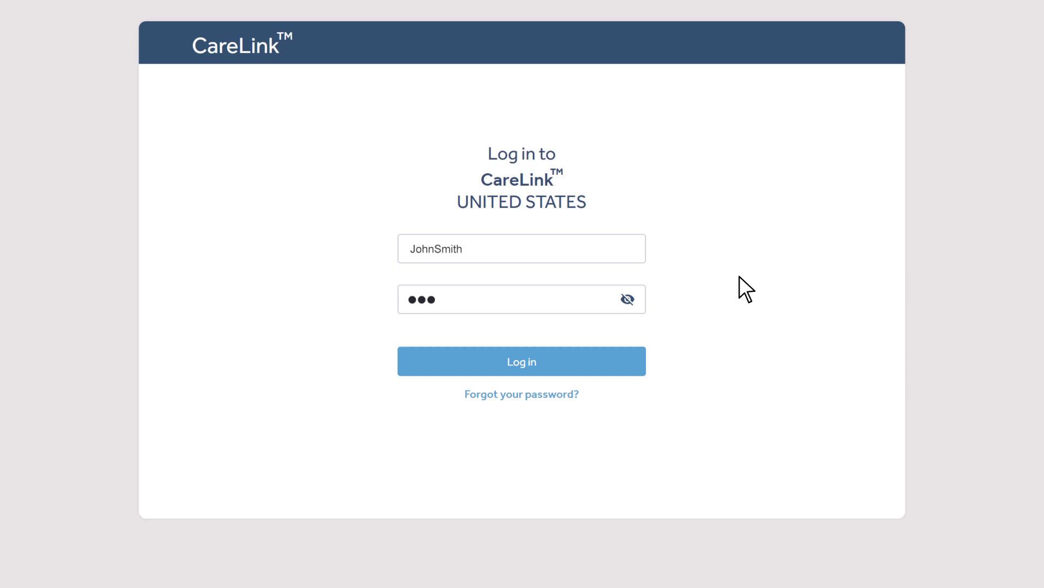
pyautogui.write('*********')
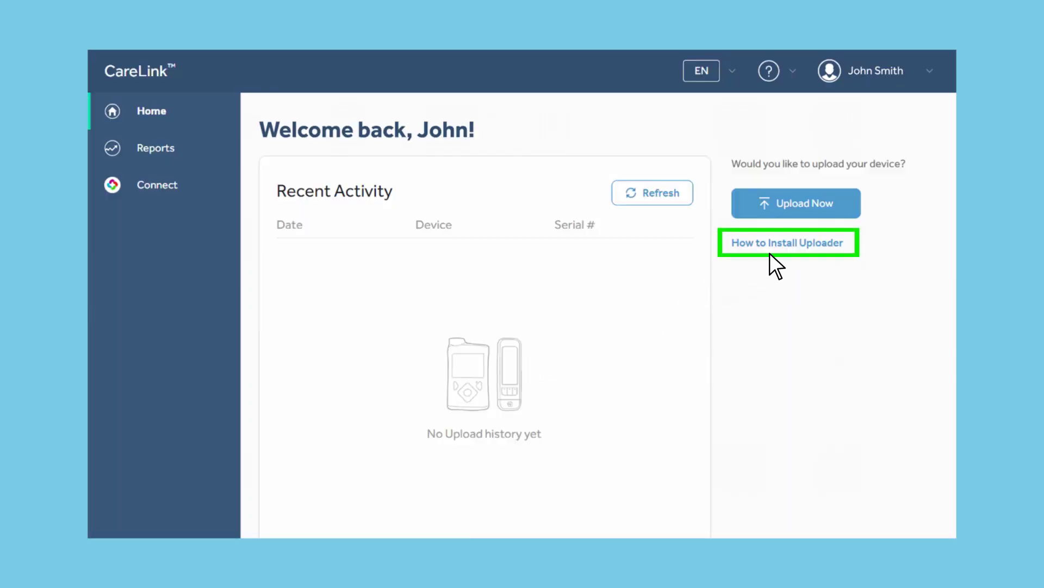
# Step: Open the 'How to Install Uploader' instructions
pyautogui.click(788, 245)
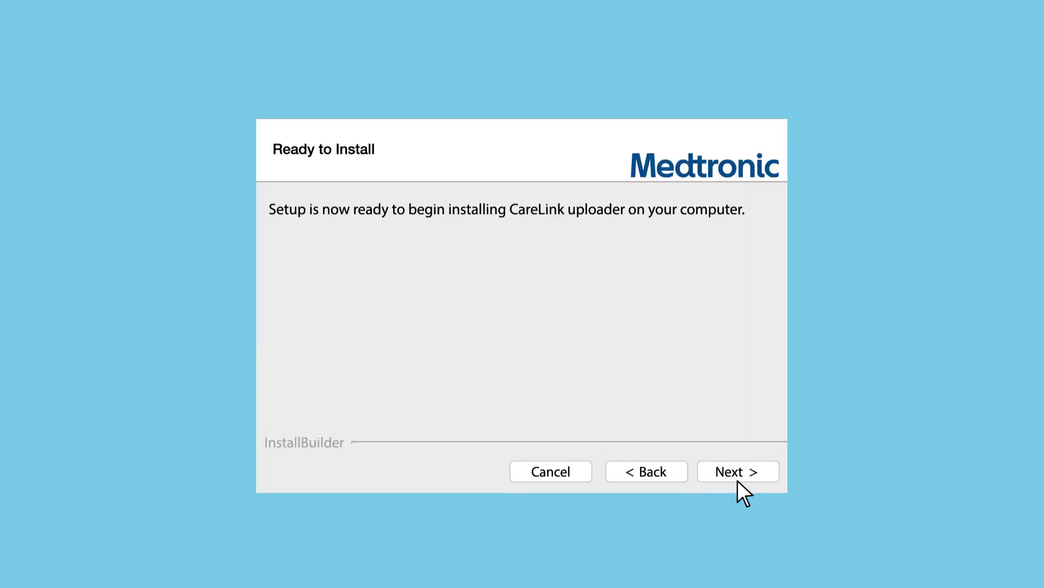
# Step: Begin the install, confirm devices are disconnected, then Finish to return to CareLink Home
pyautogui.click(736, 479)
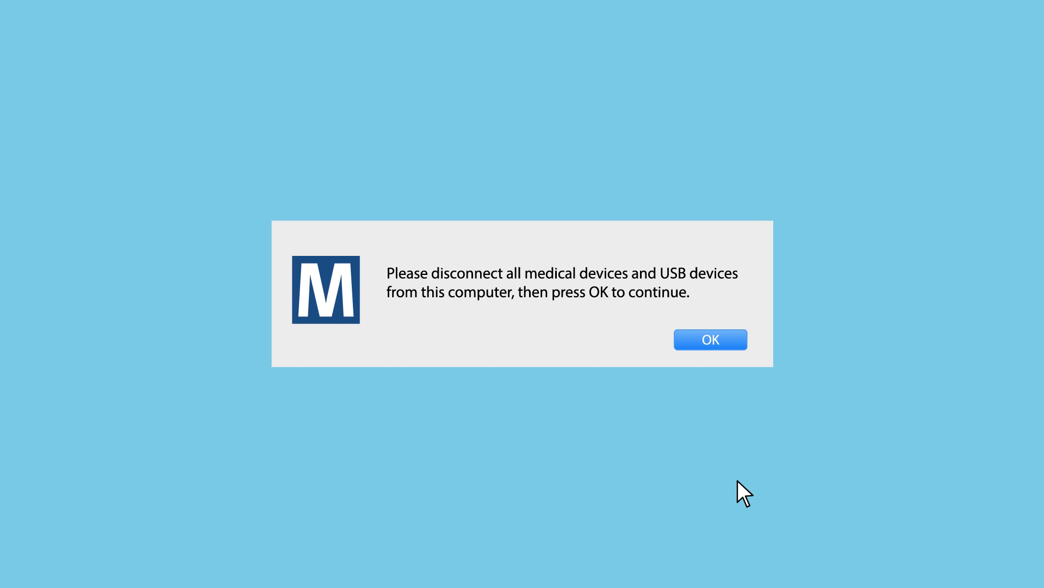
pyautogui.click(707, 339)
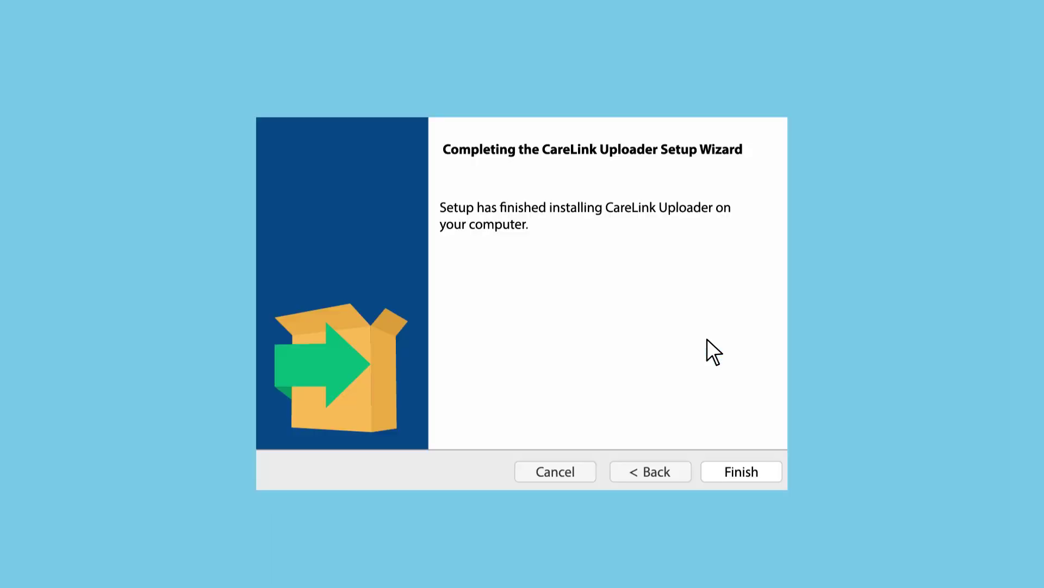
pyautogui.click(737, 480)
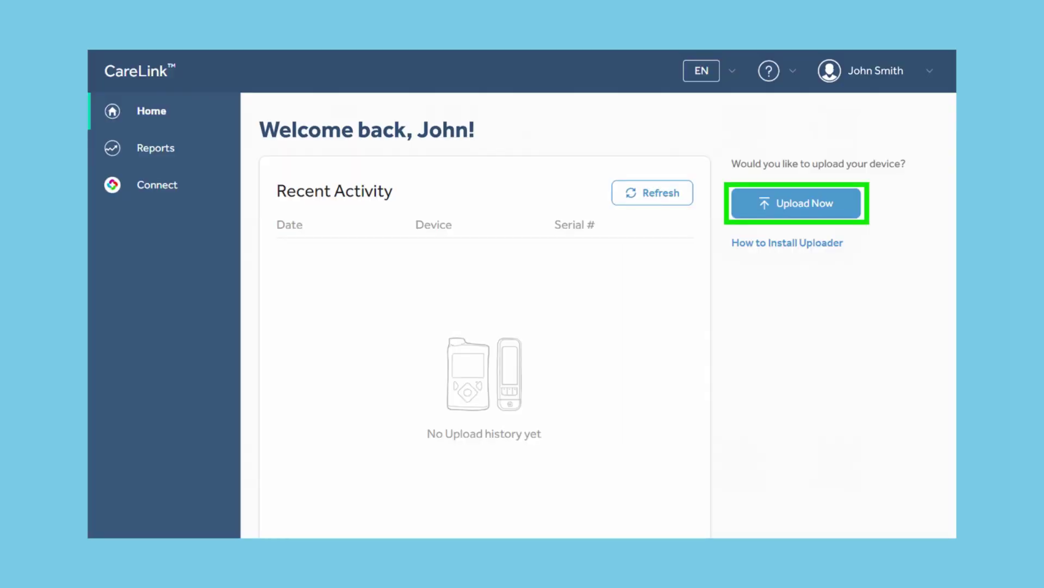